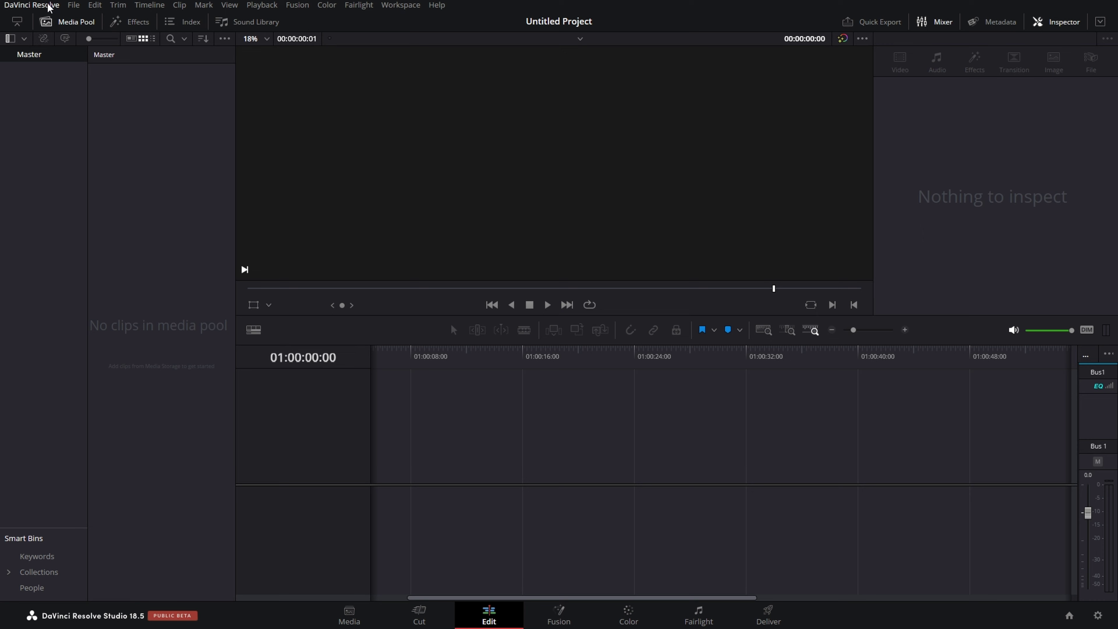
Open the DaVinci Resolve menu in the menu bar
click(49, 8)
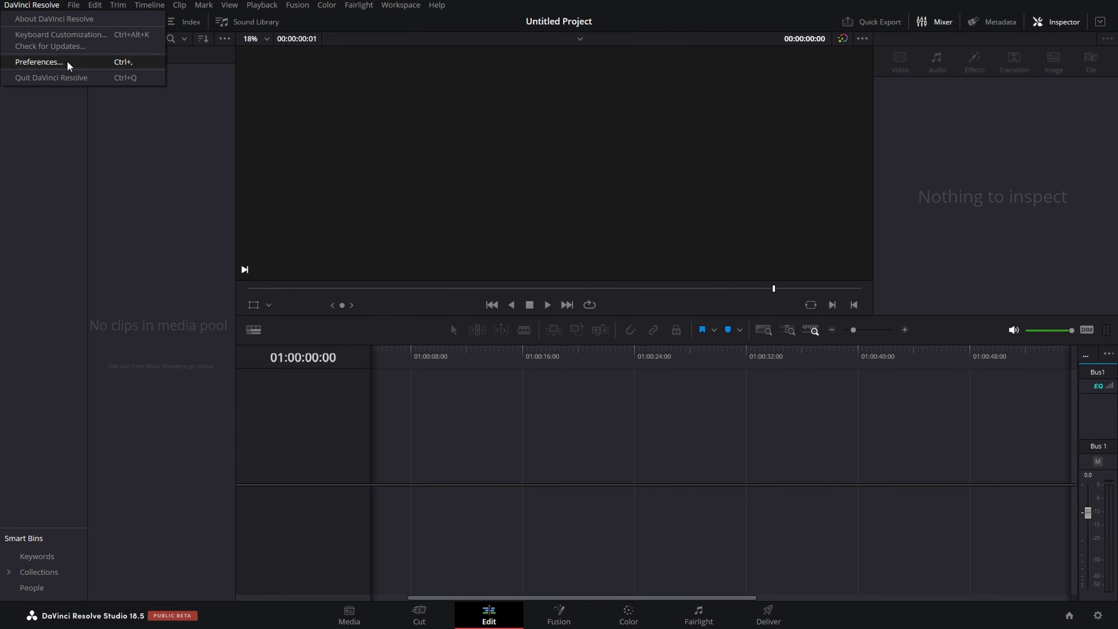
Open Preferences at the System Memory and GPU page, showing CUDA and the GeForce GTX 1070
click(39, 62)
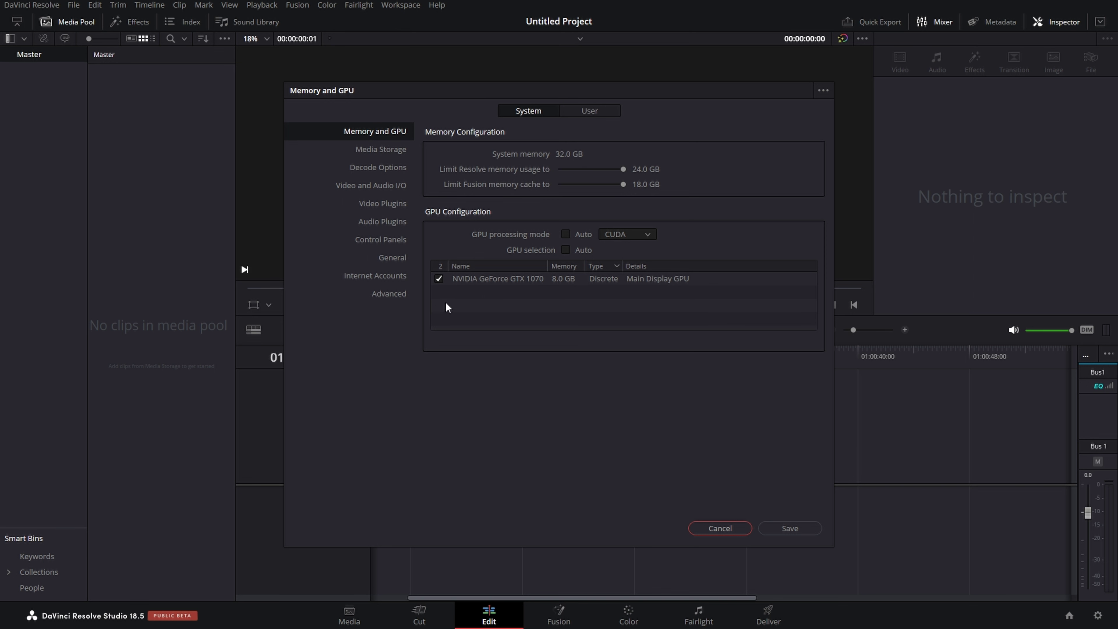
Show the Media Storage page, with its single storage location and proxy subfolder option
click(377, 149)
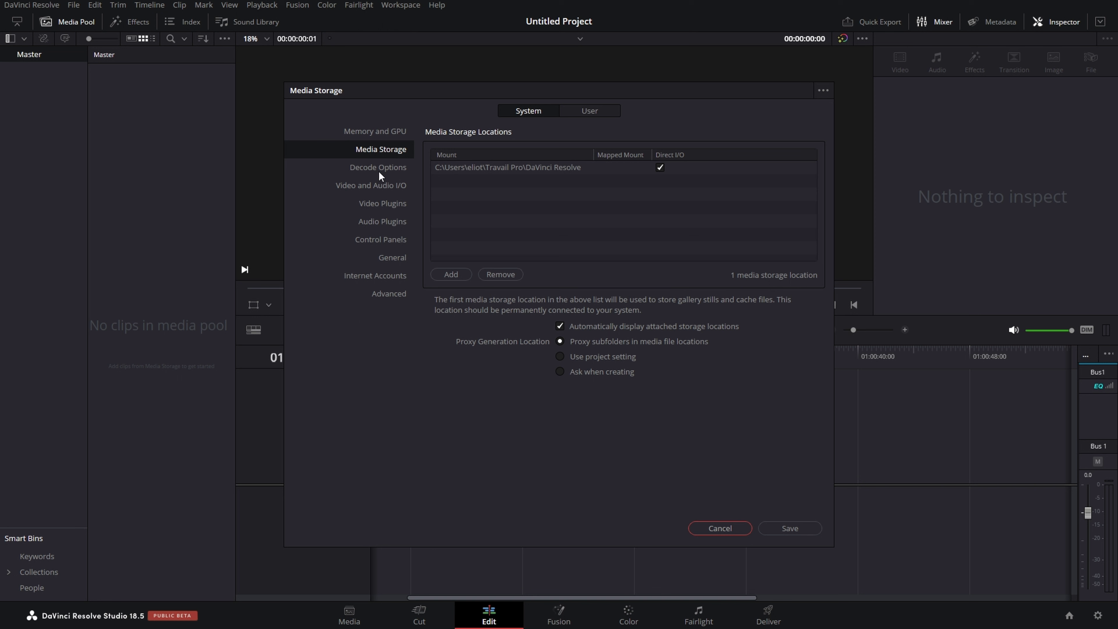
Browse Decode Options, then show the Video and Audio I/O page with the System Audio engine
click(370, 174)
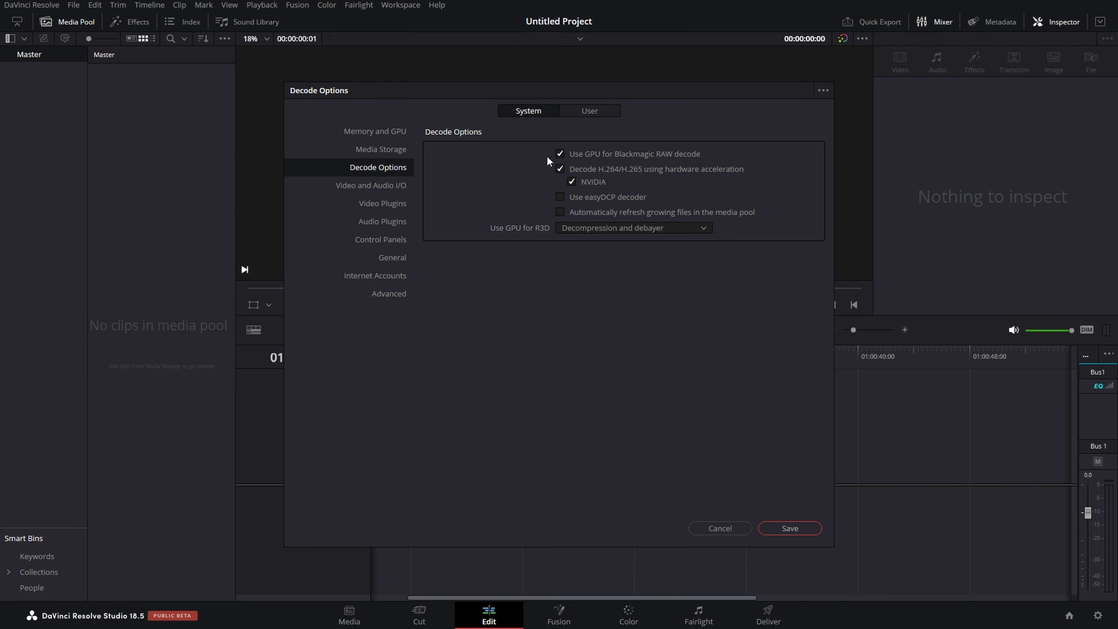
click(387, 185)
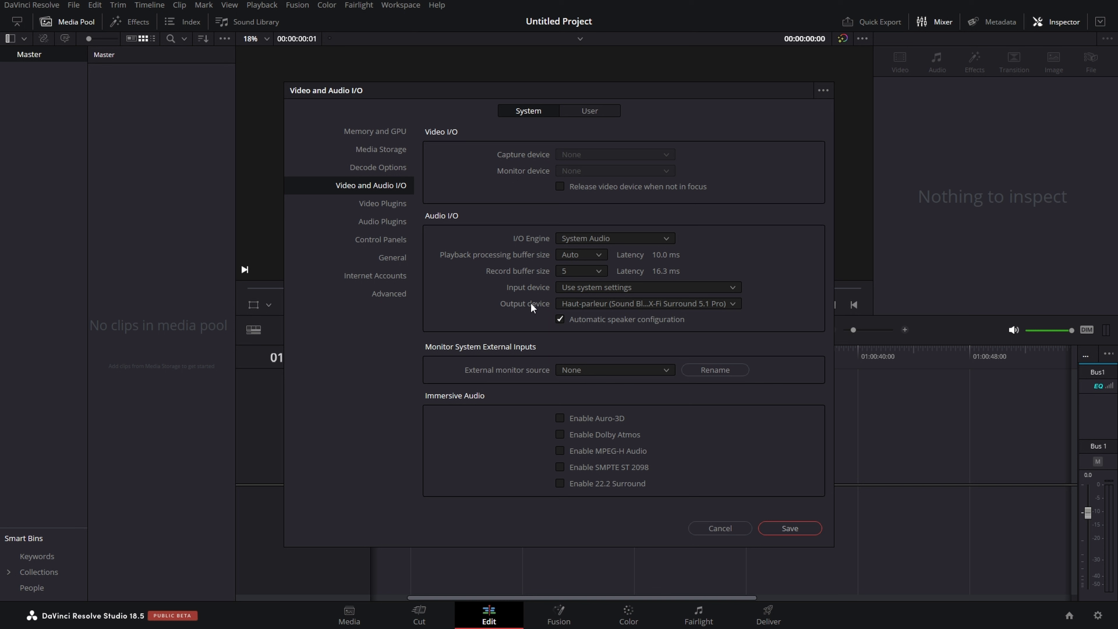
click(608, 289)
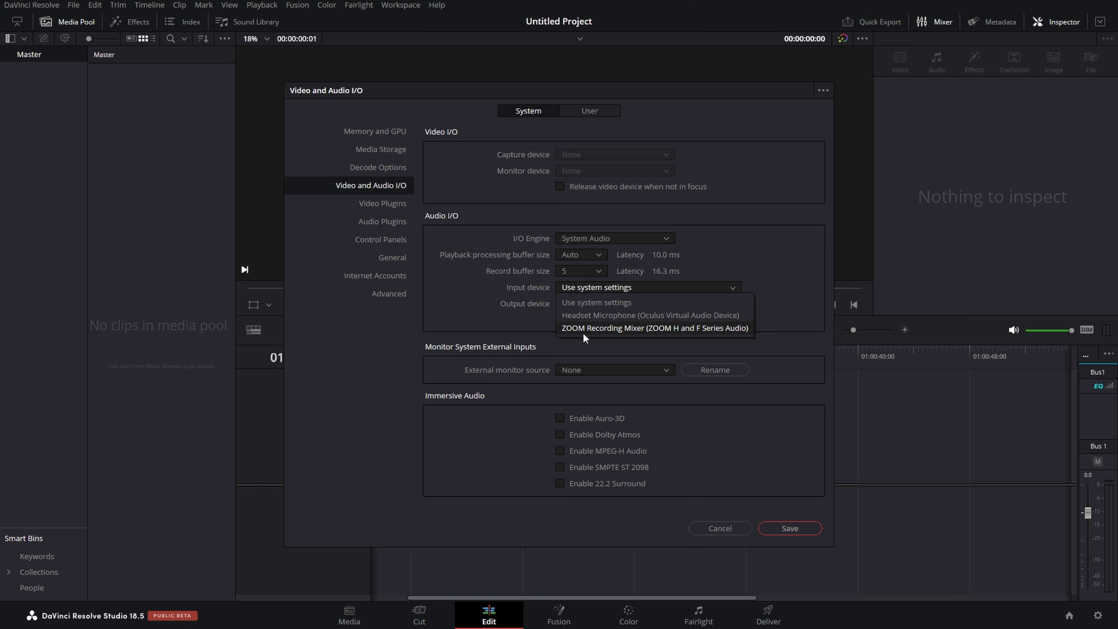
click(564, 303)
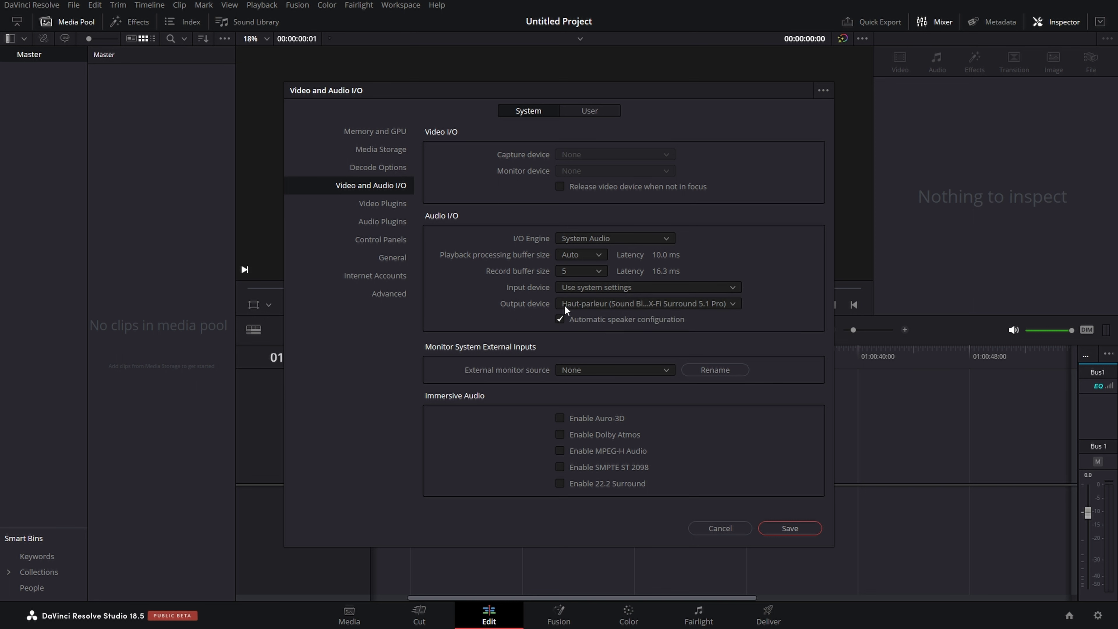
click(565, 304)
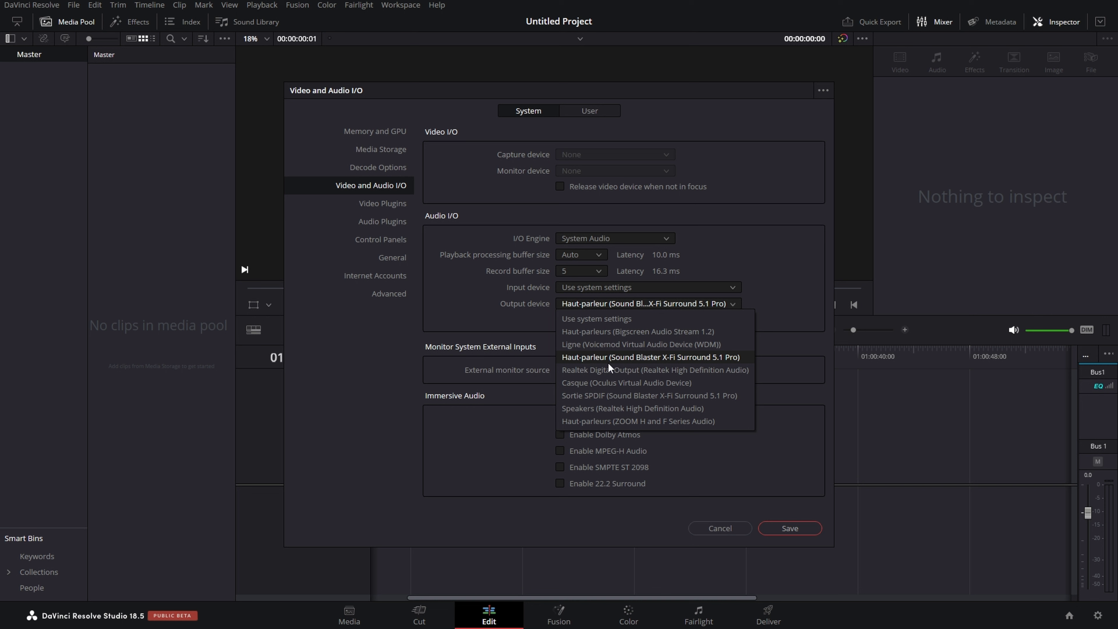
click(608, 362)
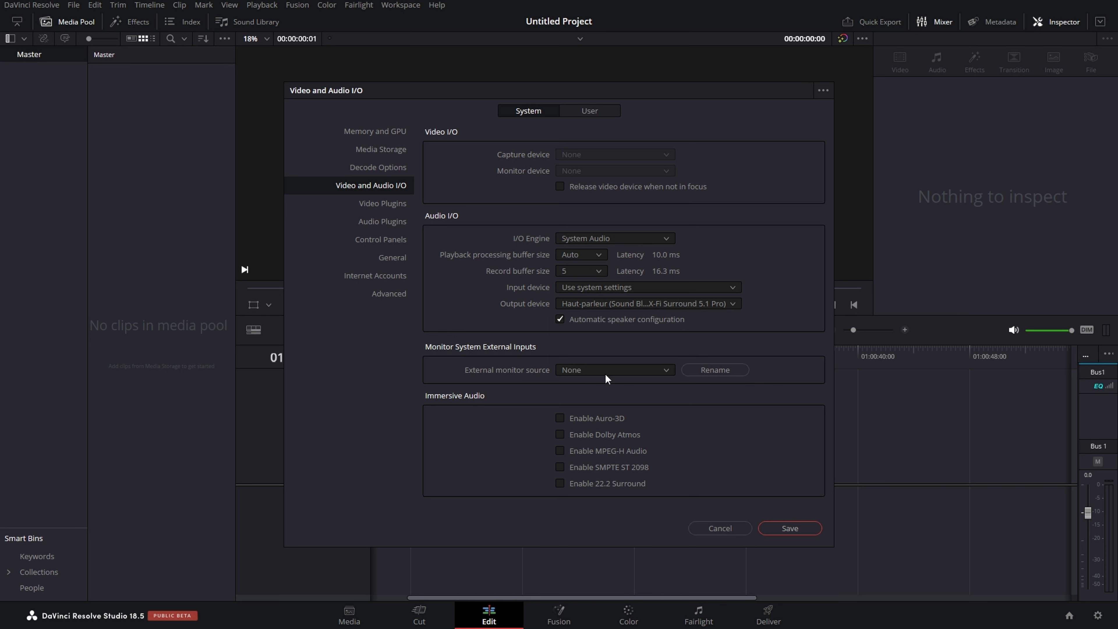
click(618, 373)
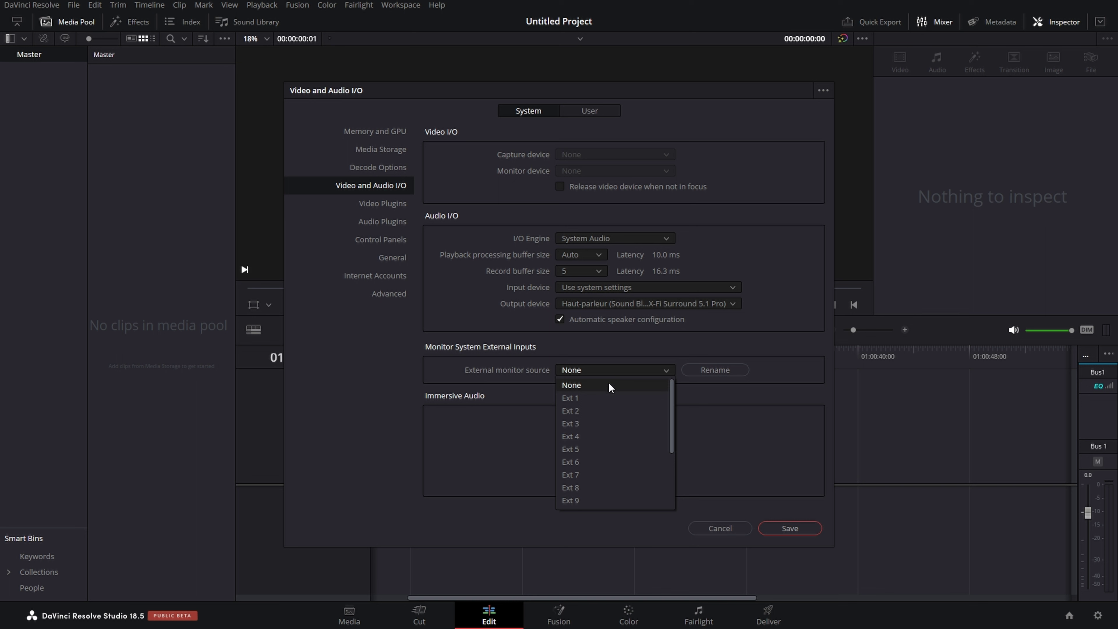
click(603, 397)
scroll(606, 375, down, 1)
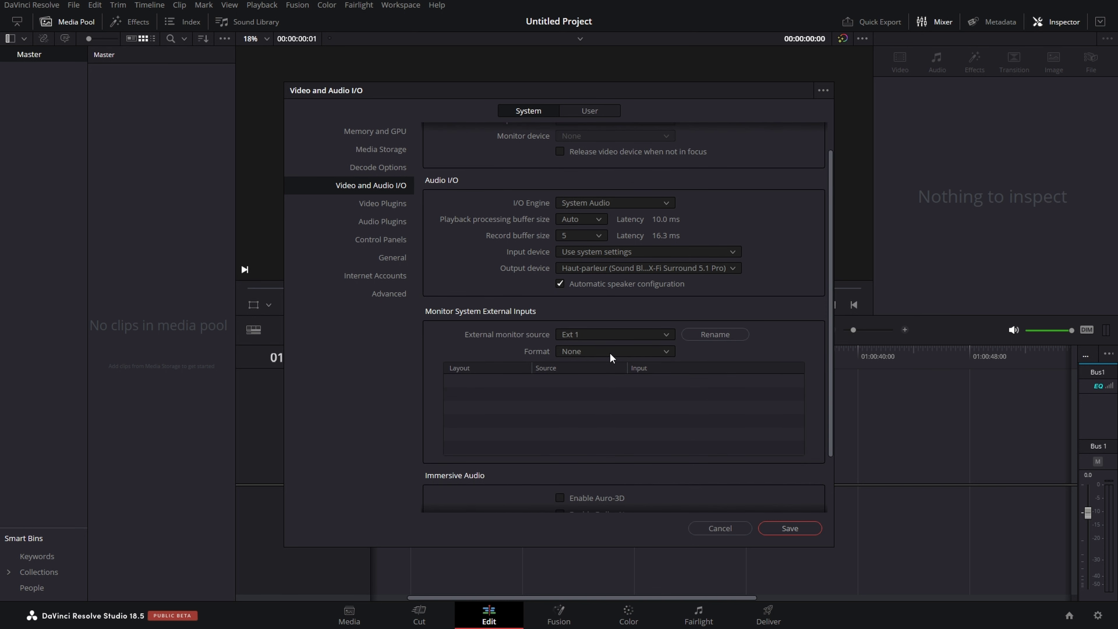
click(610, 352)
click(601, 392)
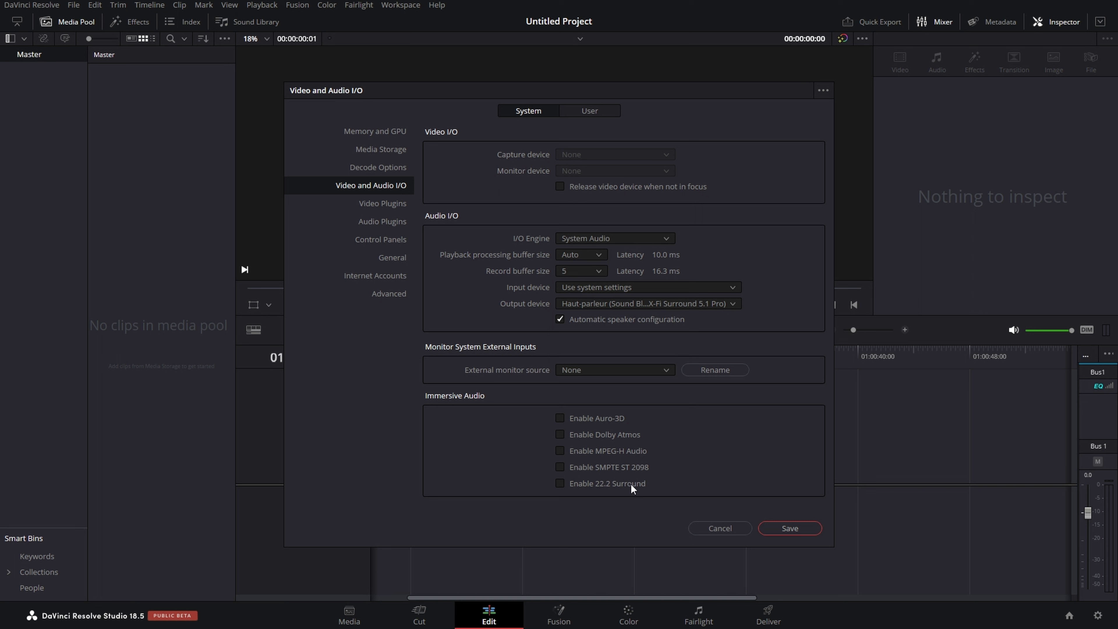
click(560, 432)
scroll(574, 439, down, 3)
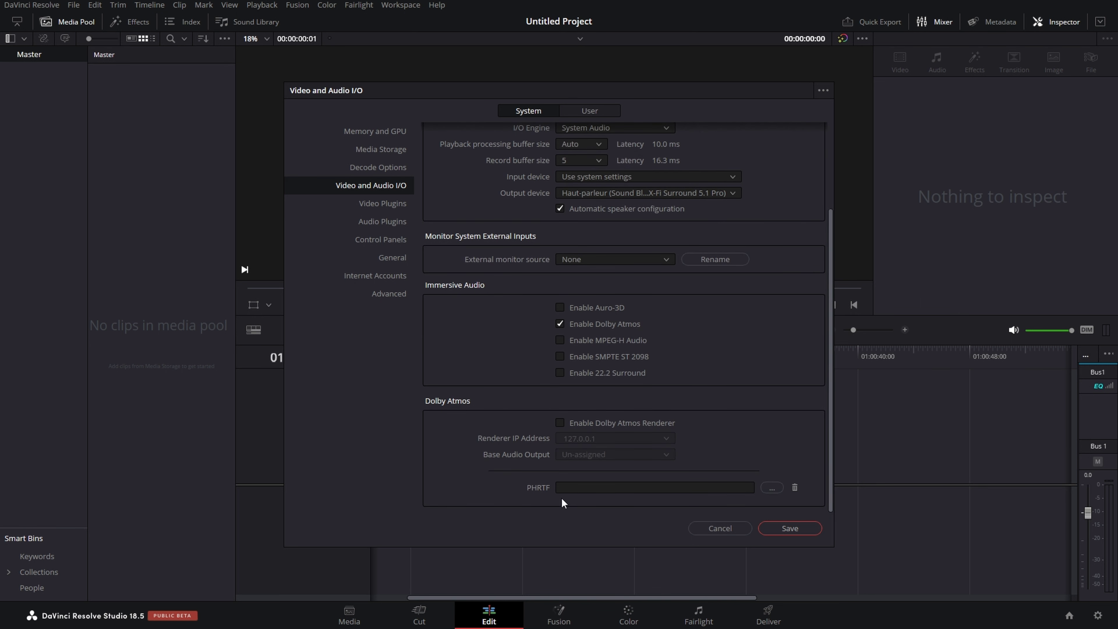
scroll(561, 436, up, 3)
click(561, 435)
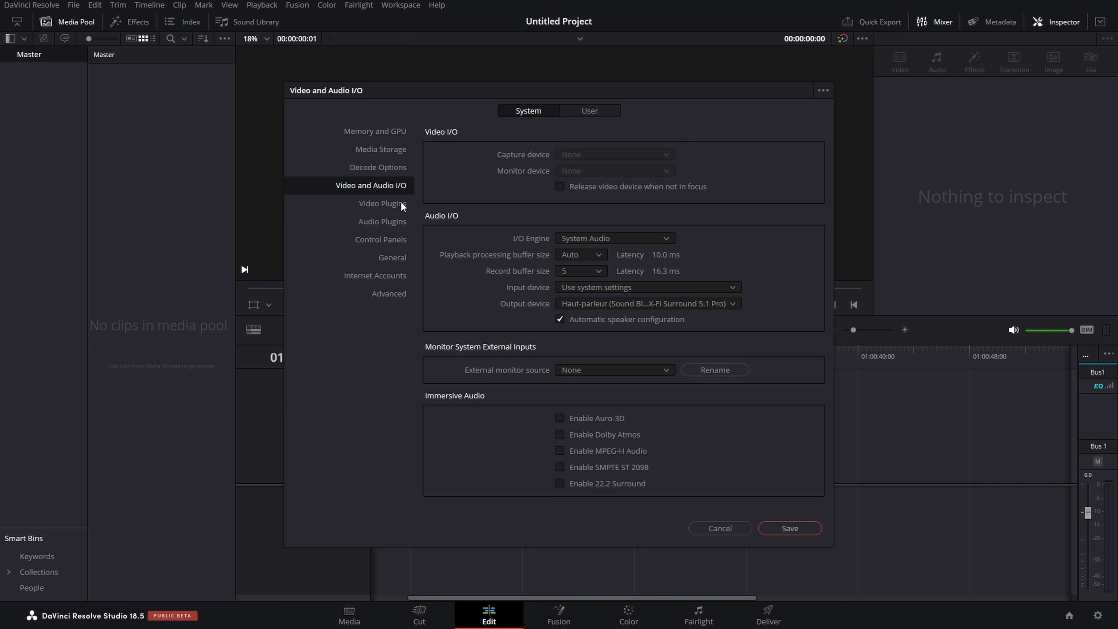
Browse the Video Plugins and Audio Plugins pages, ending on the Control Panels settings
click(383, 204)
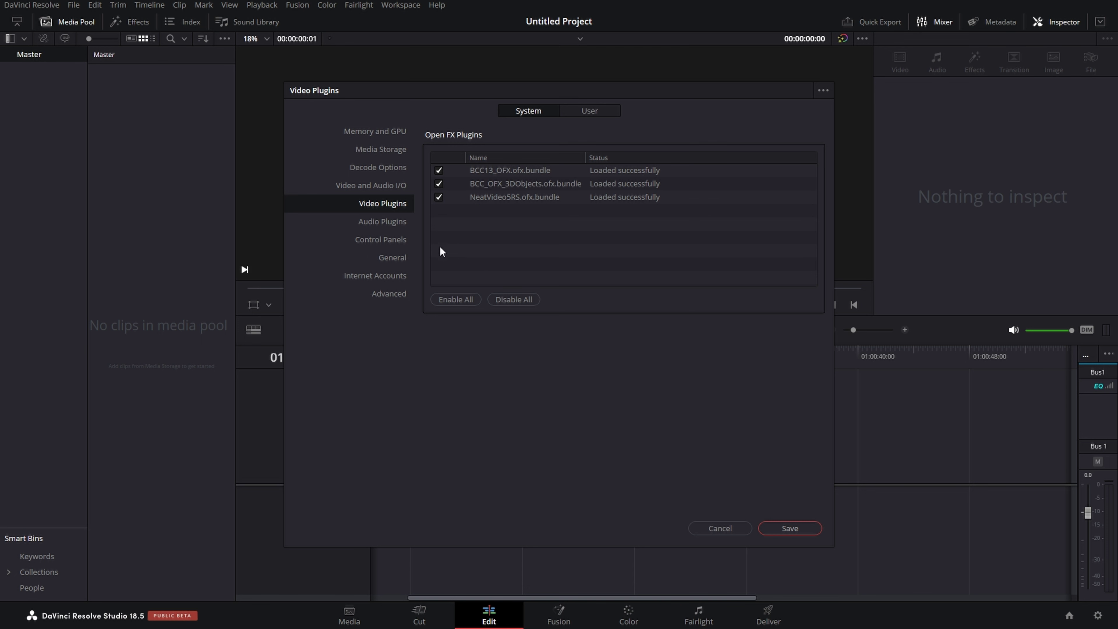
click(391, 224)
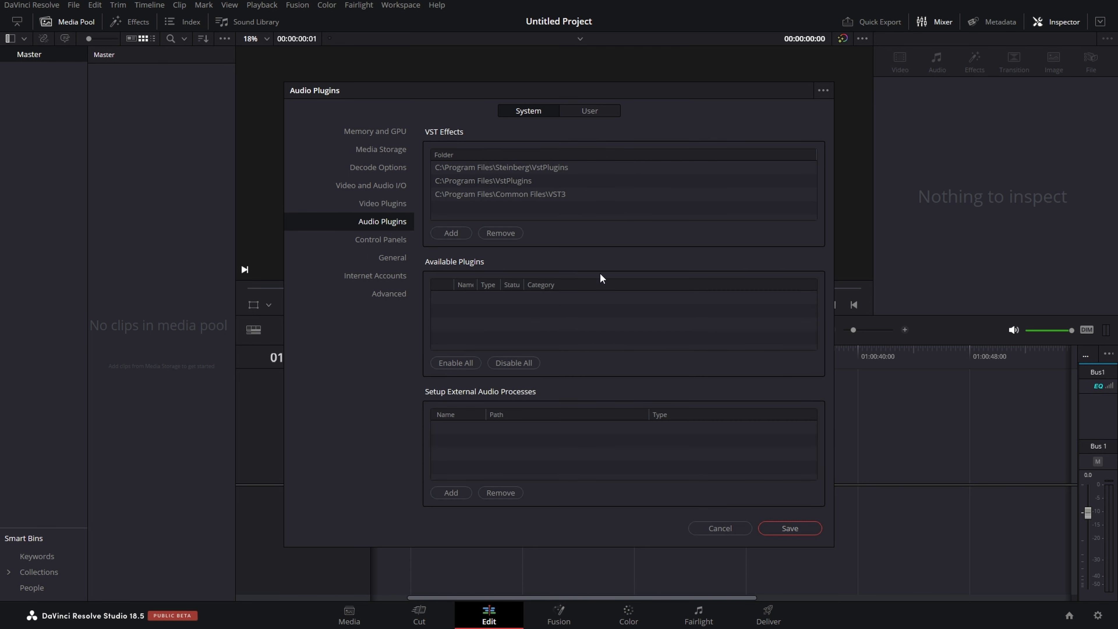
click(364, 243)
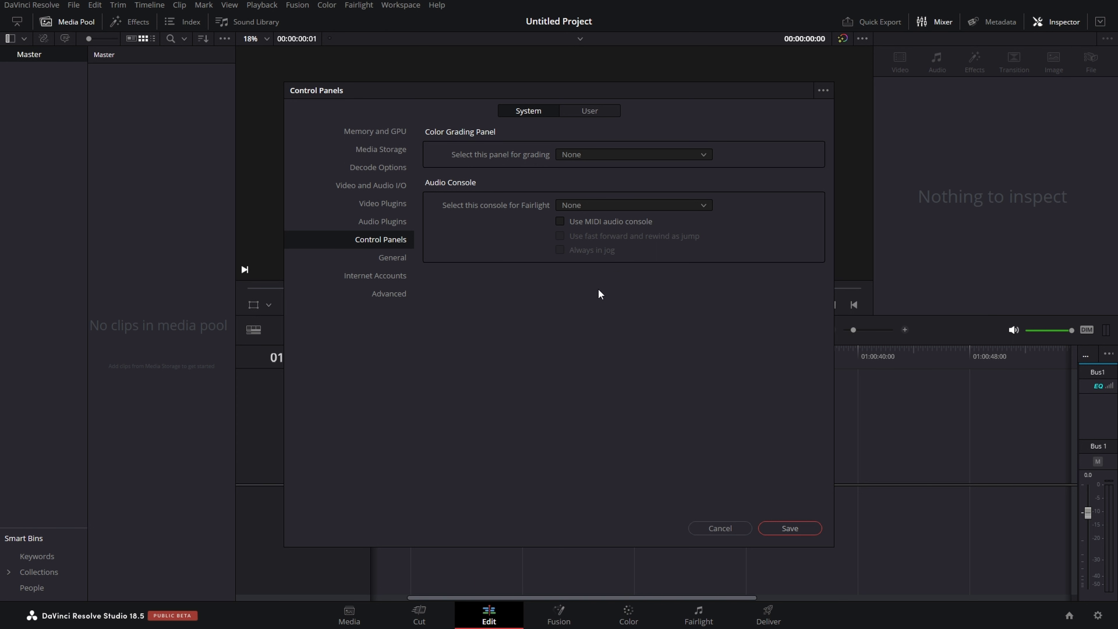
Show the General page, with external scripting set to None and automatic update checks enabled
click(401, 255)
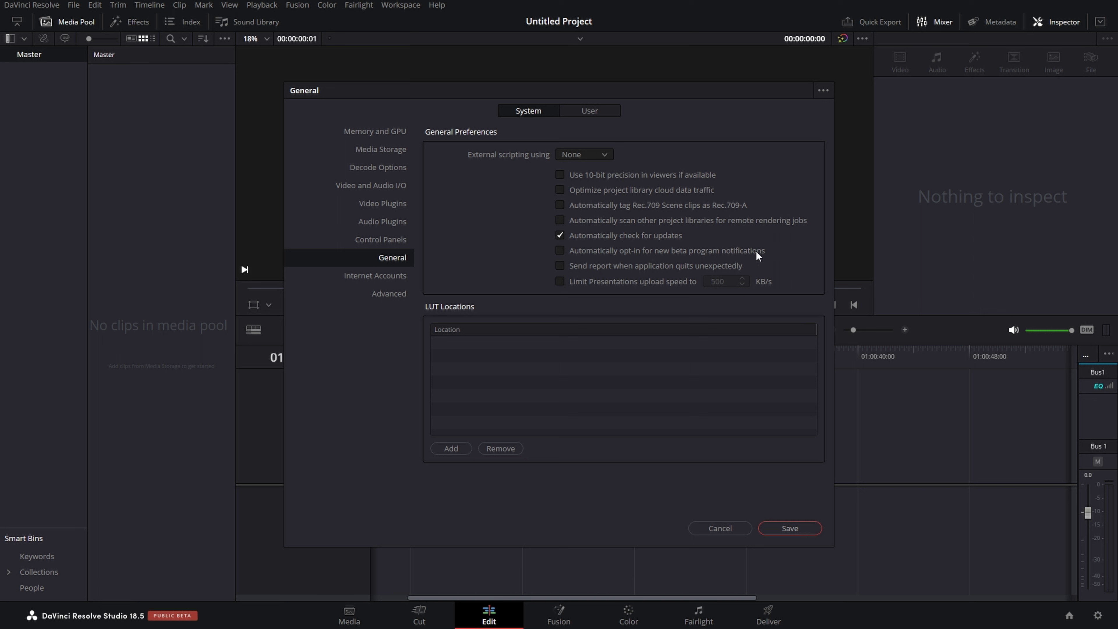
Apply the Twitter 1080p Deliver preset and open Internet Accounts to upload directly to Twitter
click(397, 276)
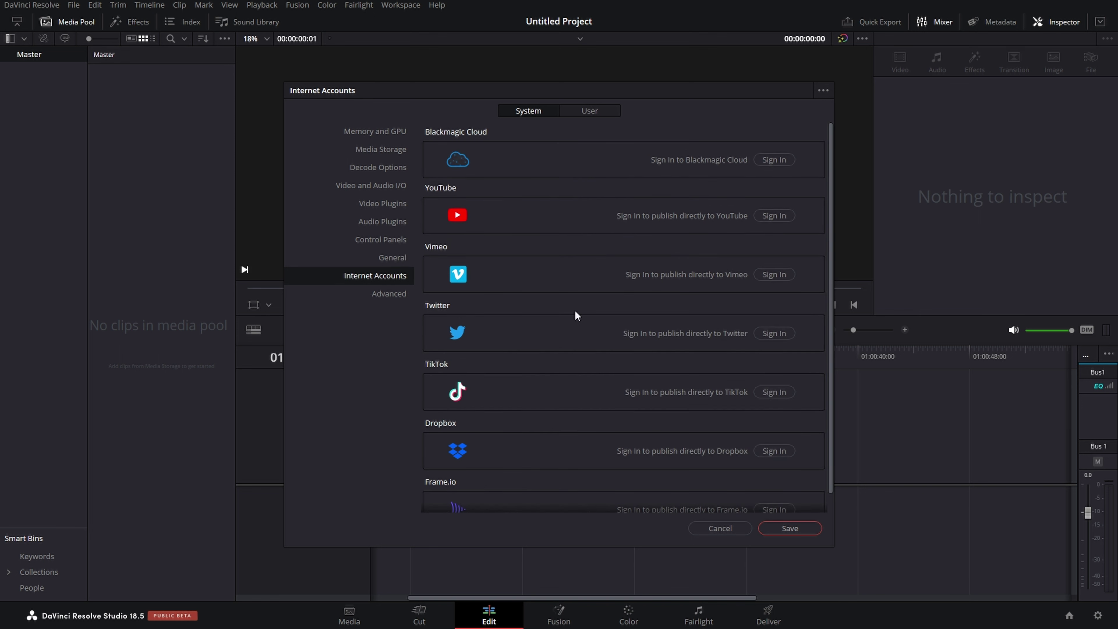
scroll(520, 316, down, 1)
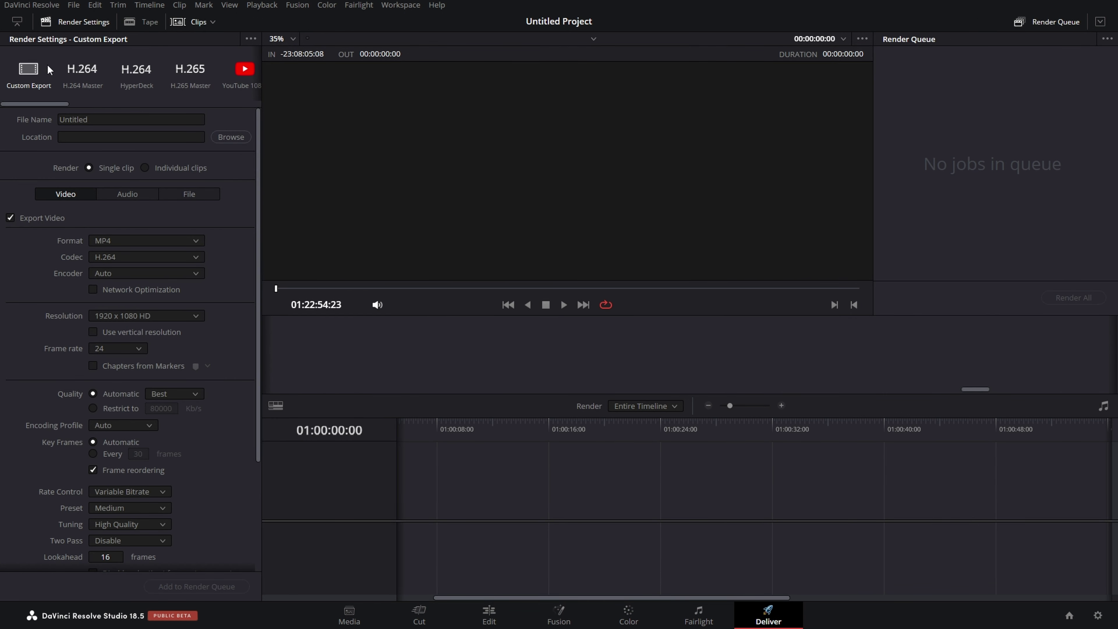
drag(48, 105, 109, 103)
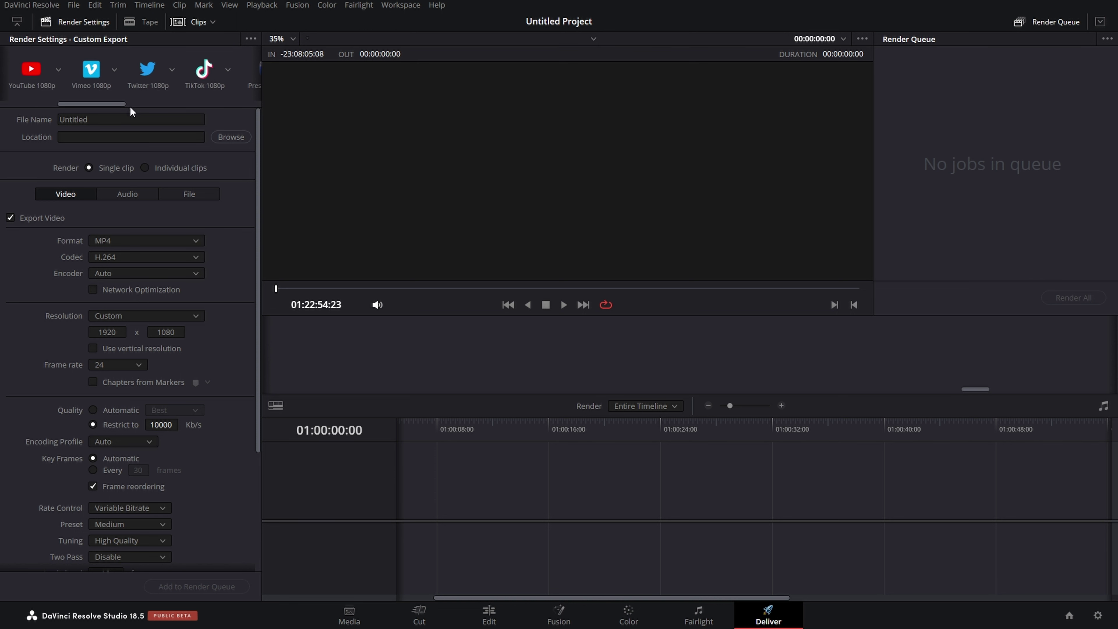
click(146, 73)
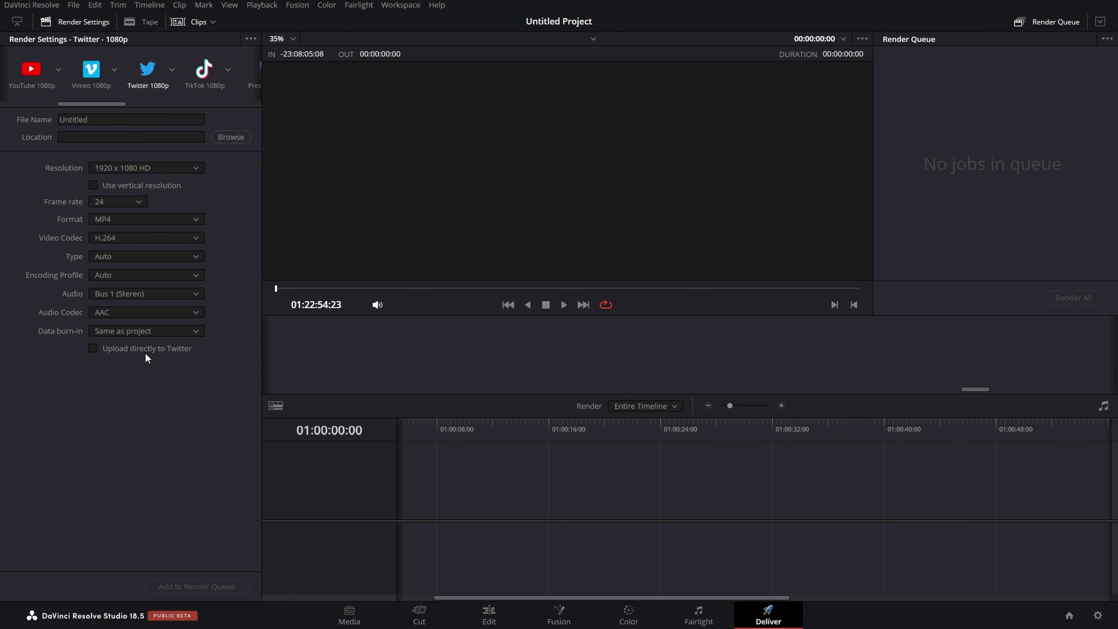
click(174, 352)
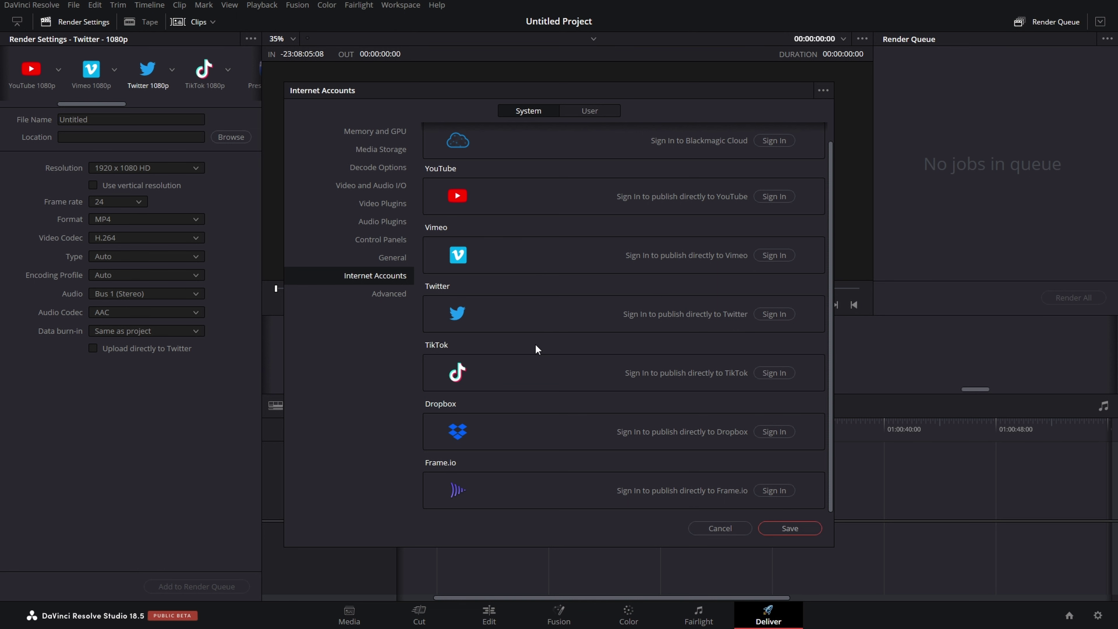
View the Advanced preferences, then switch to the User tab's UI Settings page
click(388, 295)
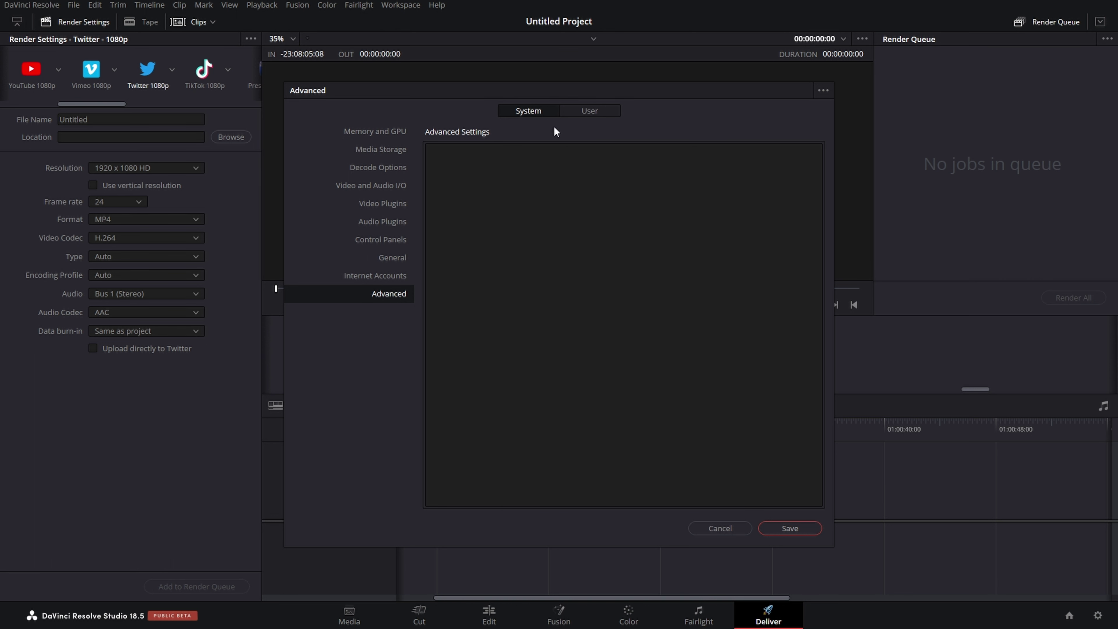
click(599, 111)
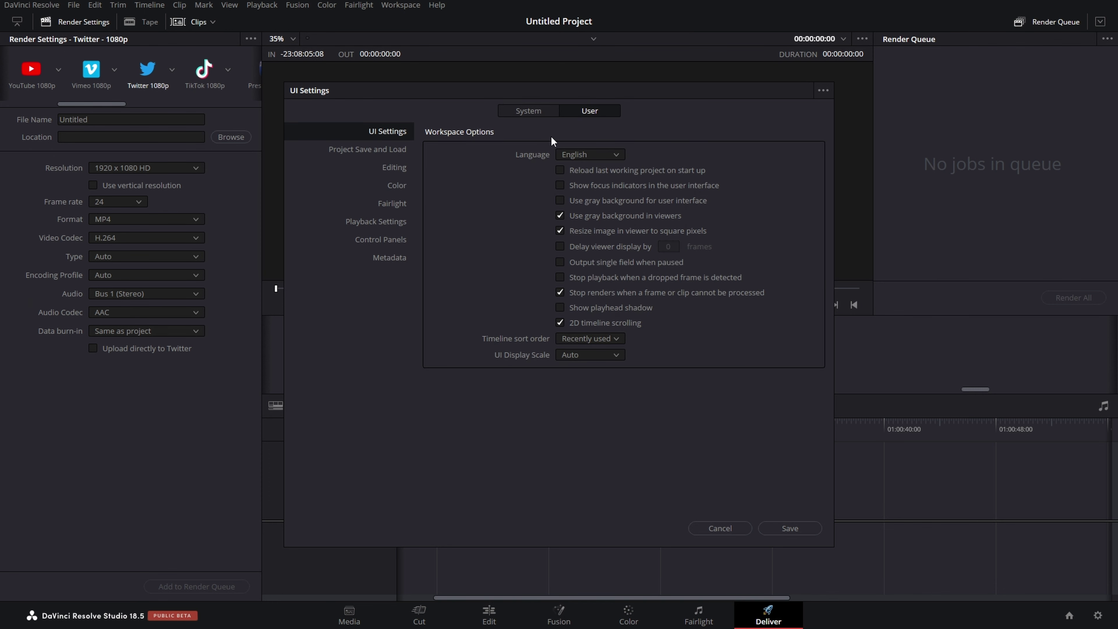